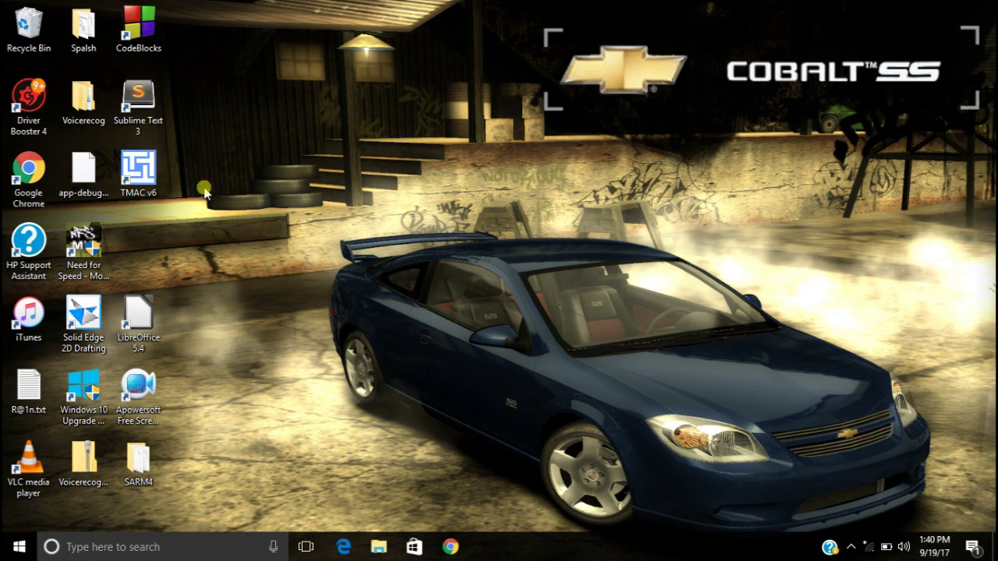
- Launch TMAC v6 from its desktop shortcut and reposition its window near the top of the screen
click(131, 182)
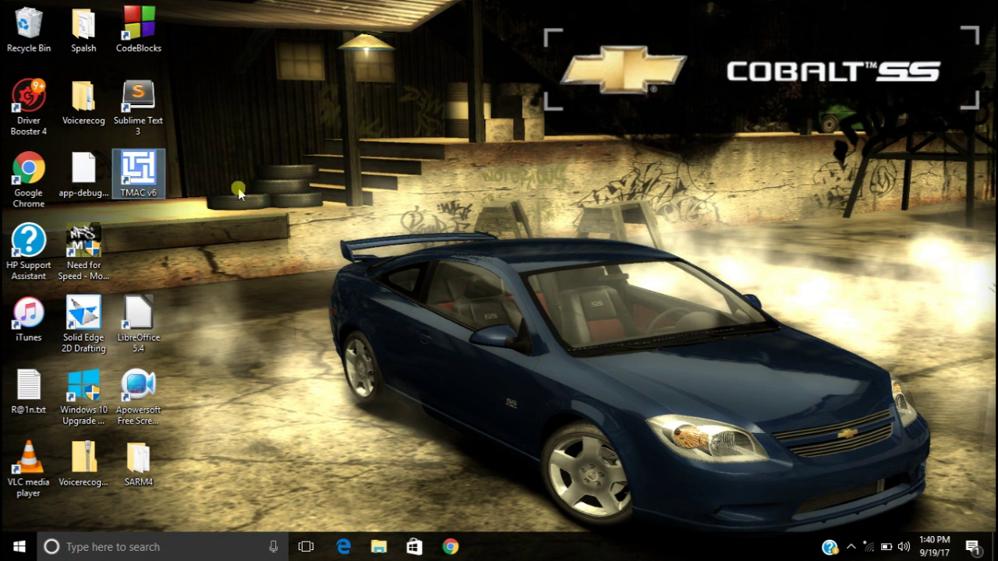
double_click(140, 174)
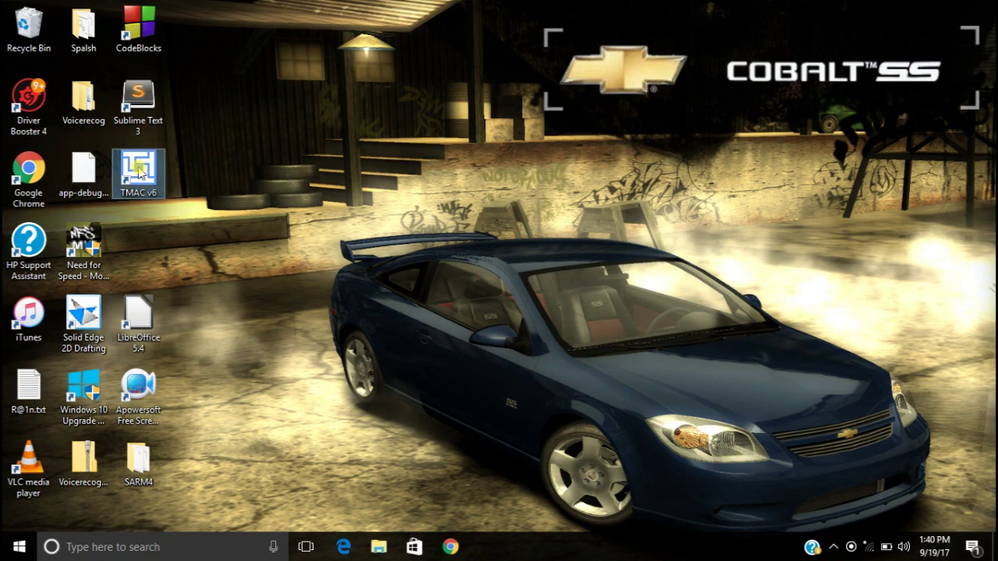
drag(544, 119, 432, 44)
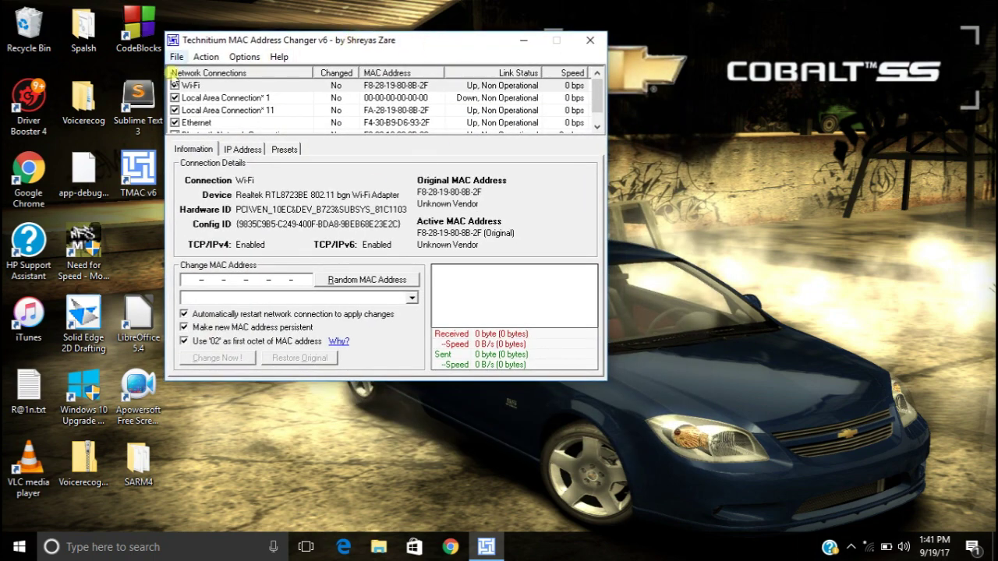
drag(278, 38, 395, 46)
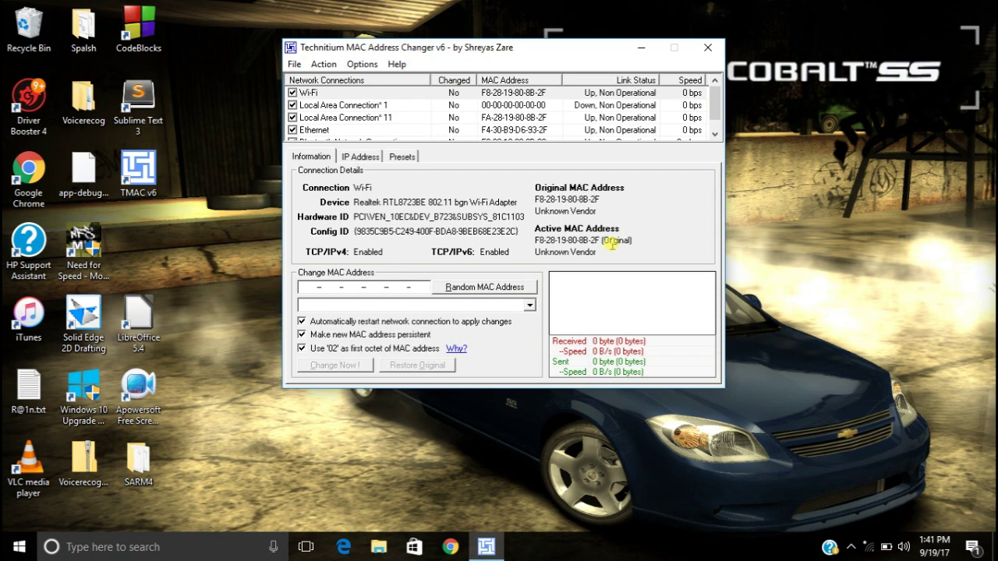
- Open a Command Prompt and run ipconfig/all
key(super+r)
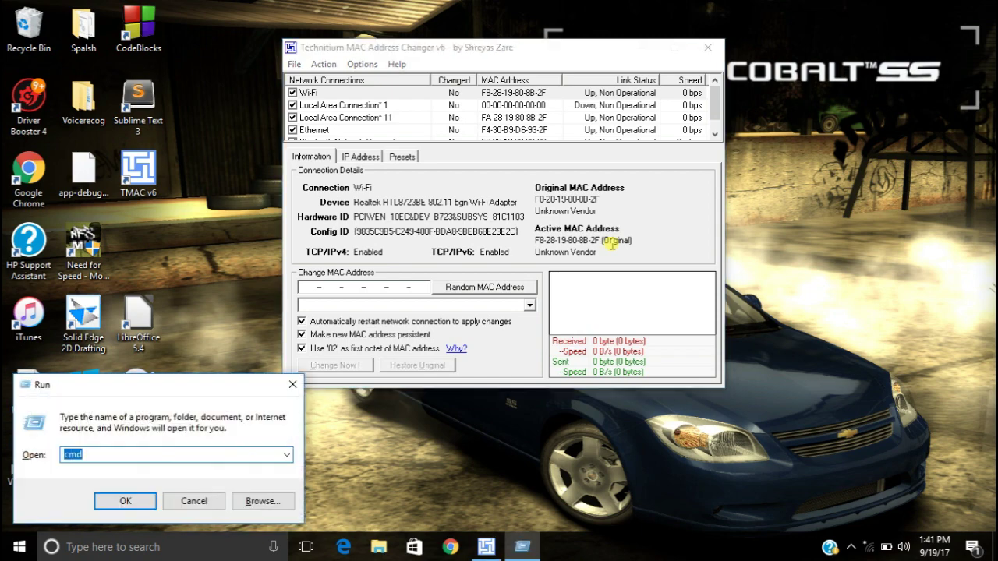
key(Return)
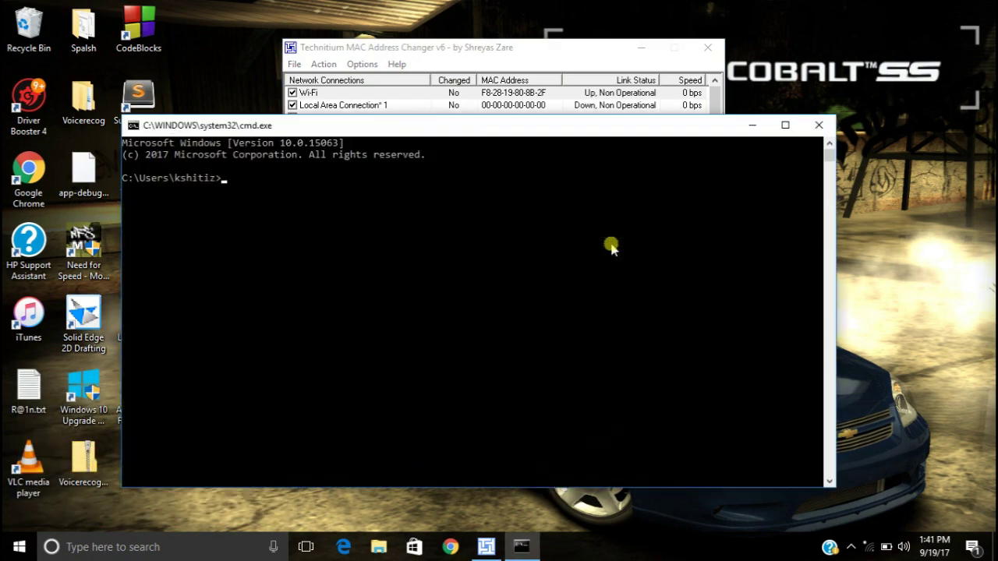
key(super+r)
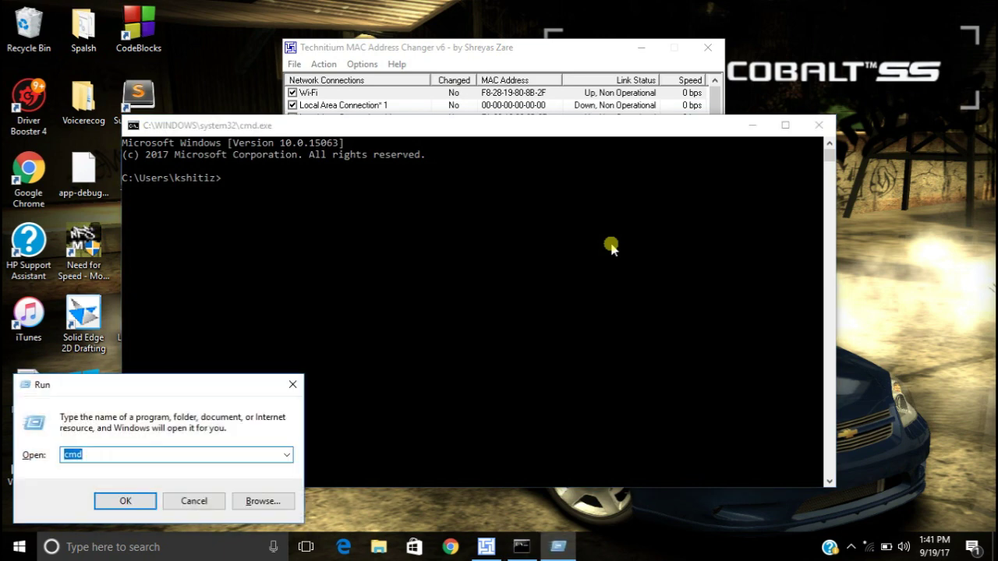
click(294, 385)
click(396, 288)
text(i)
text(pcon)
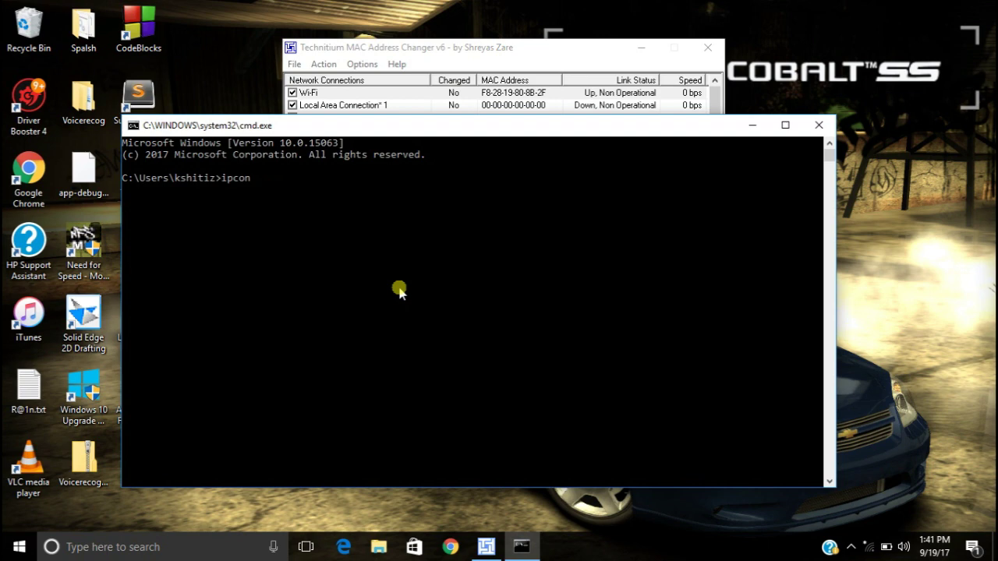
text(fig/all)
key(Return)
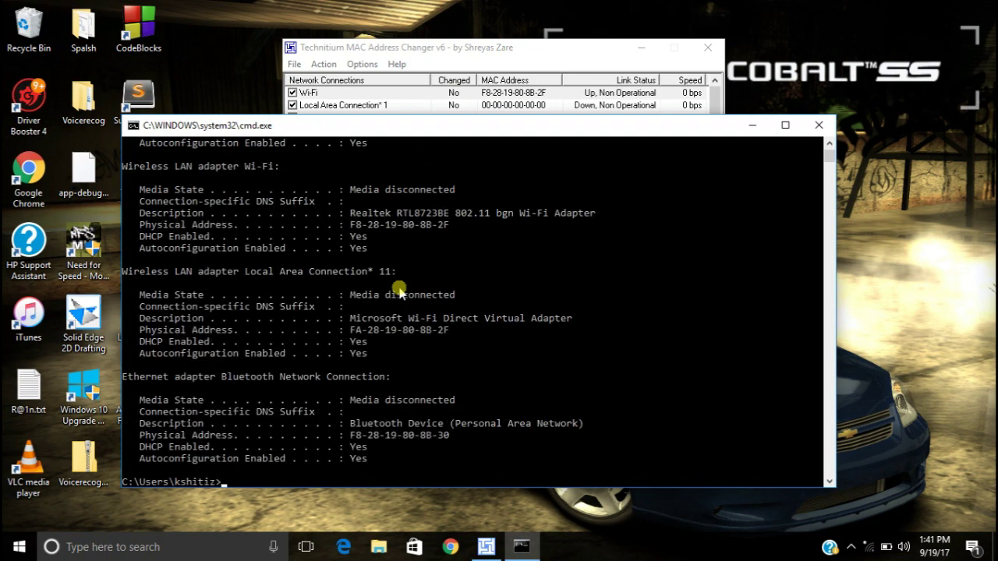
scroll(398, 291, up, 7)
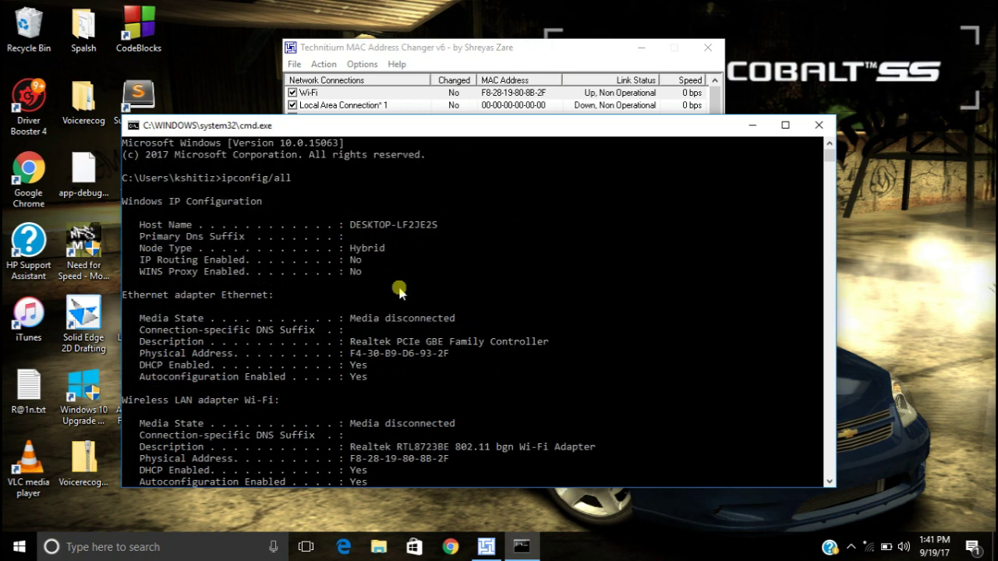
scroll(301, 294, down, 2)
scroll(302, 299, up, 2)
scroll(302, 296, down, 6)
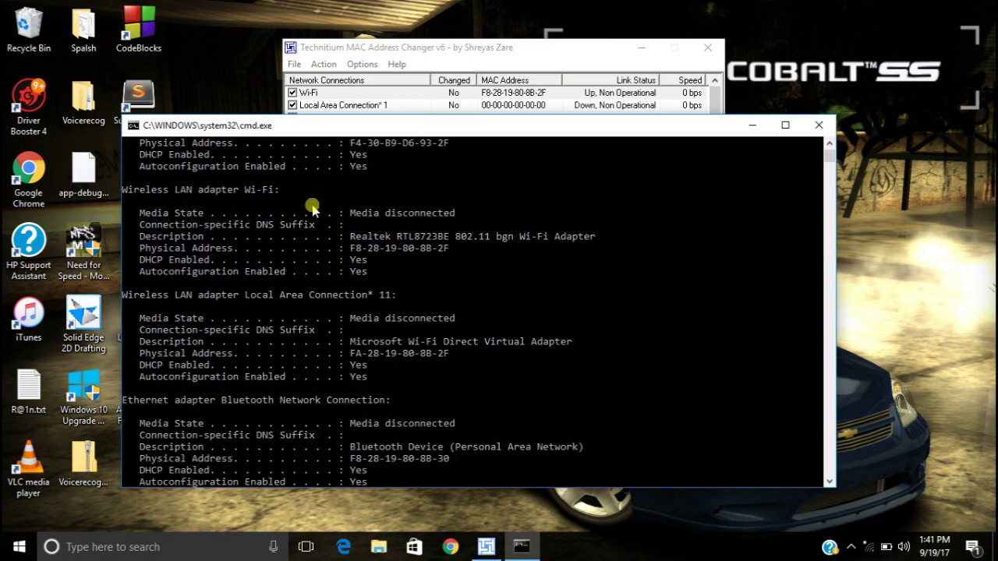
drag(283, 191, 136, 194)
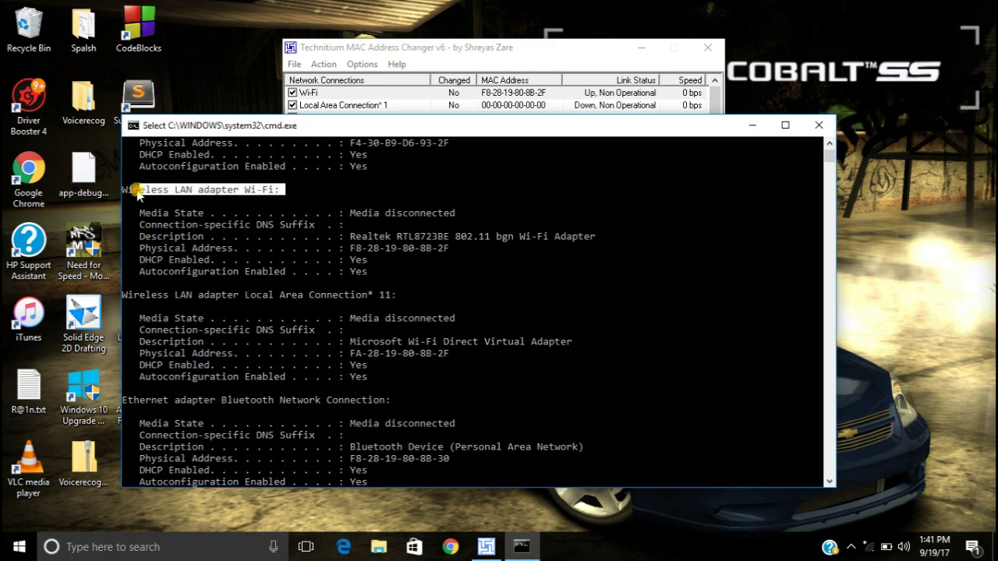
click(126, 190)
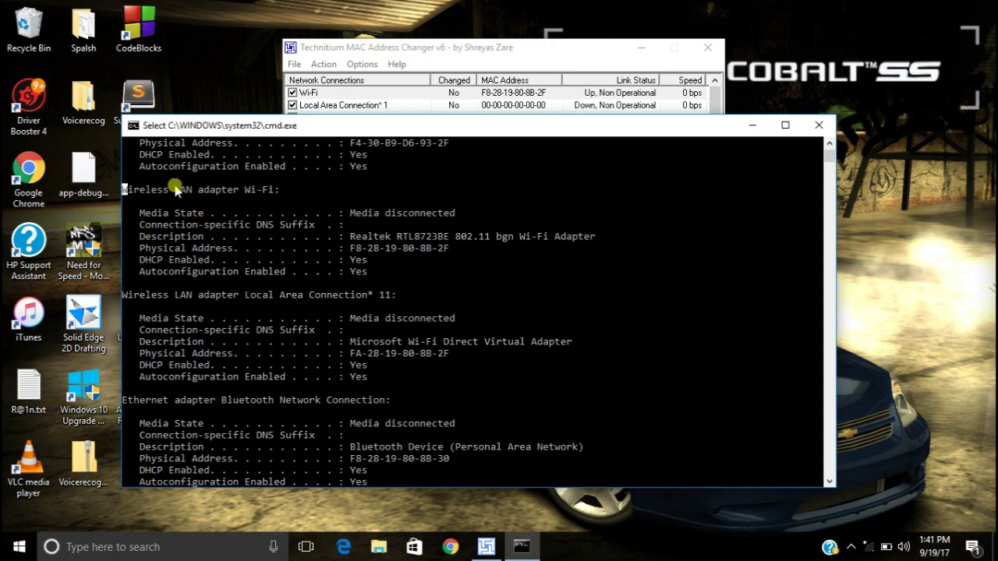
drag(124, 191, 294, 195)
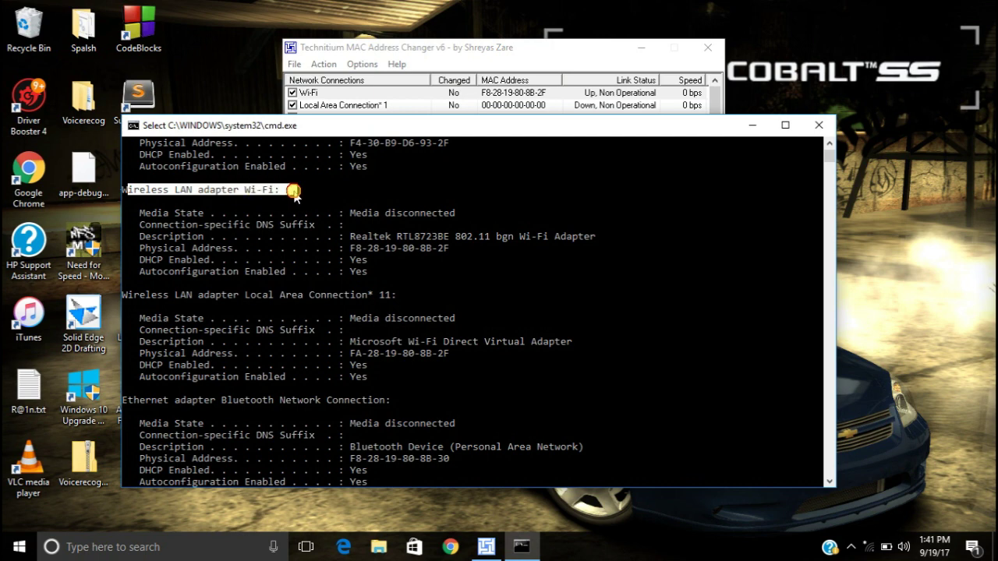
click(297, 191)
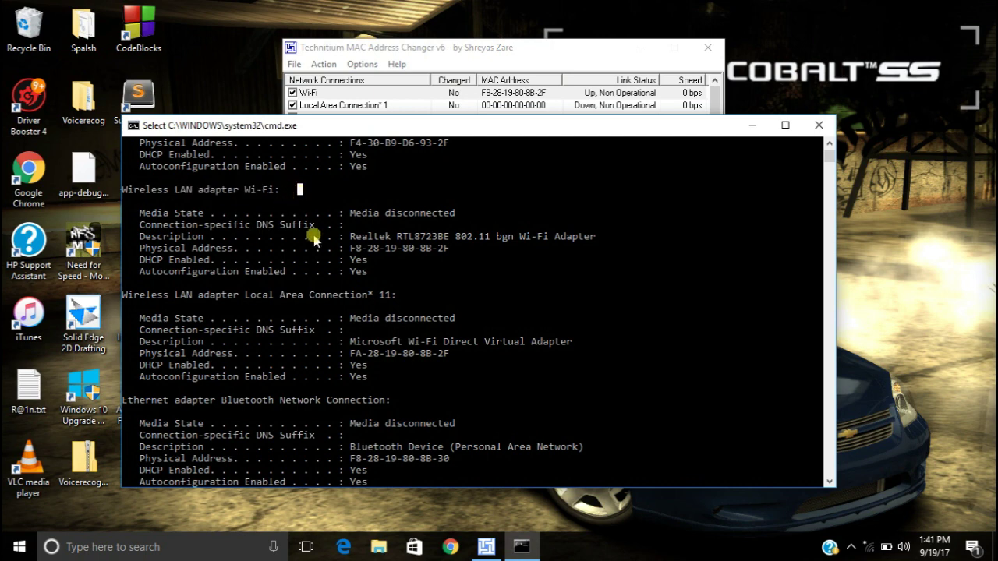
drag(346, 249, 428, 261)
click(583, 67)
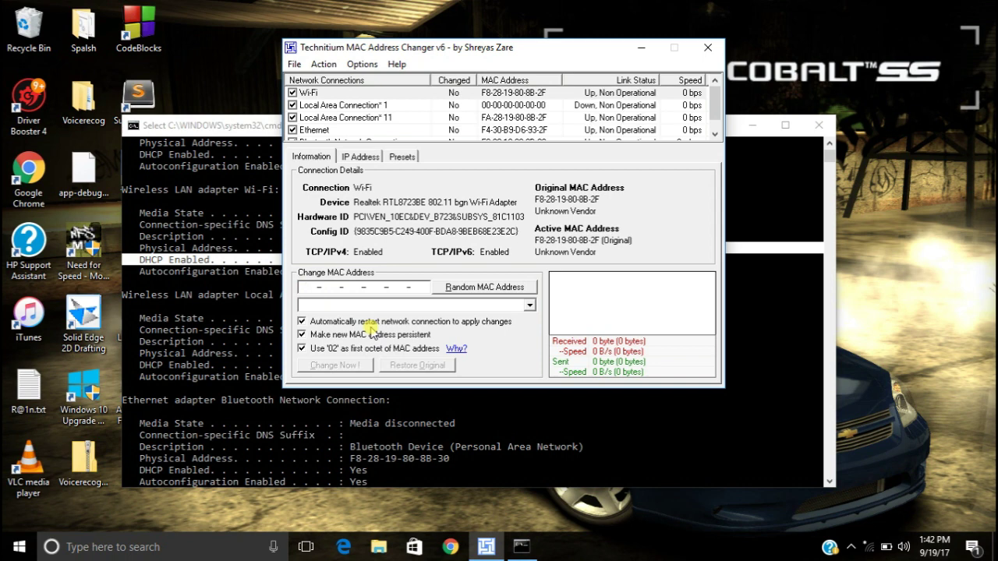
- Enter a trial address starting with 02, then generate a random MAC for the Wi-Fi adapter
click(327, 288)
text(5555)
text(5555555)
text(55 - 55 - 55 - 55 - 55 - 55)
double_click(315, 289)
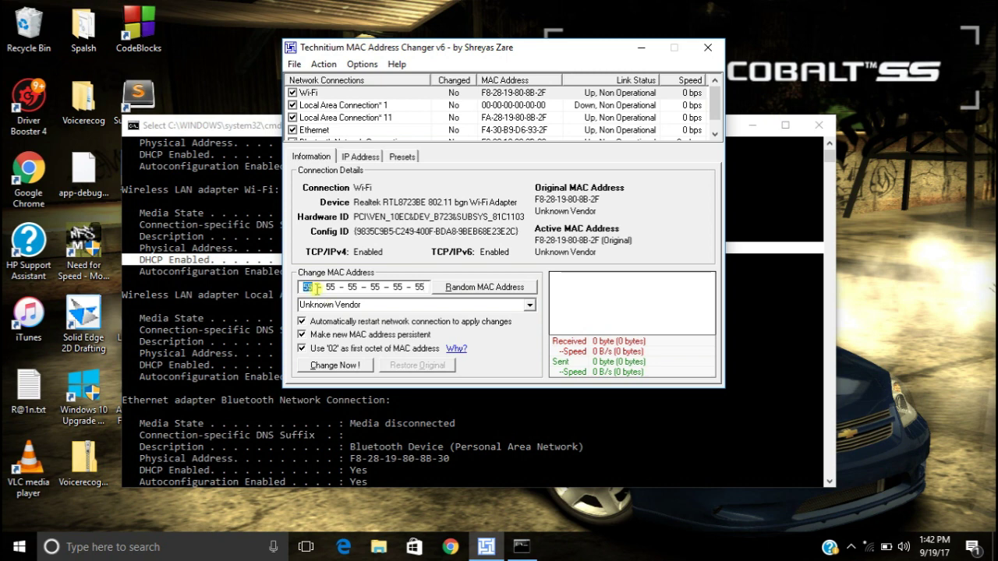
text(02)
click(482, 289)
click(482, 289)
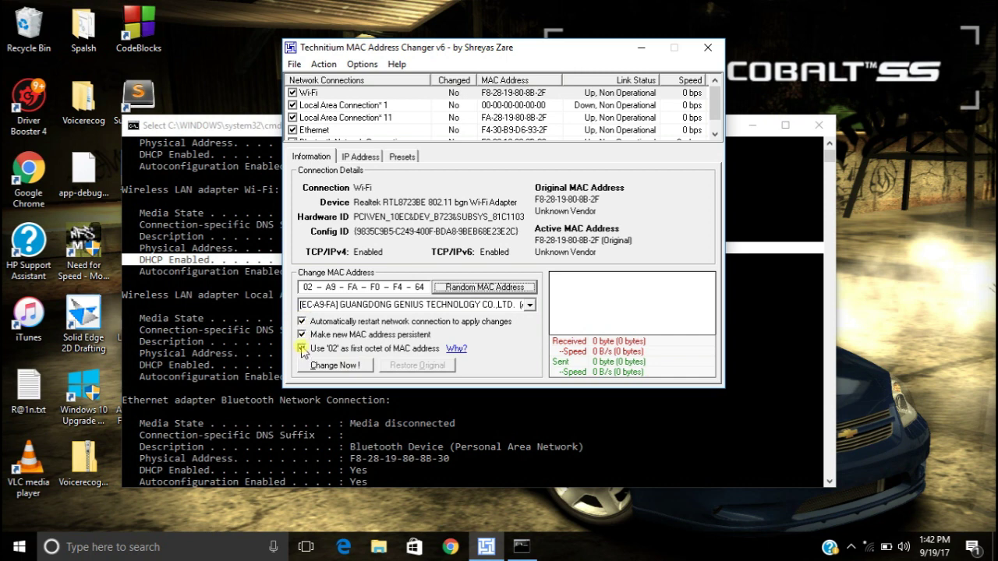
- Apply the random MAC 02-A9-FA-F0-F4-64 and compare it with the original F8-28-19-80-8B-2F
click(336, 365)
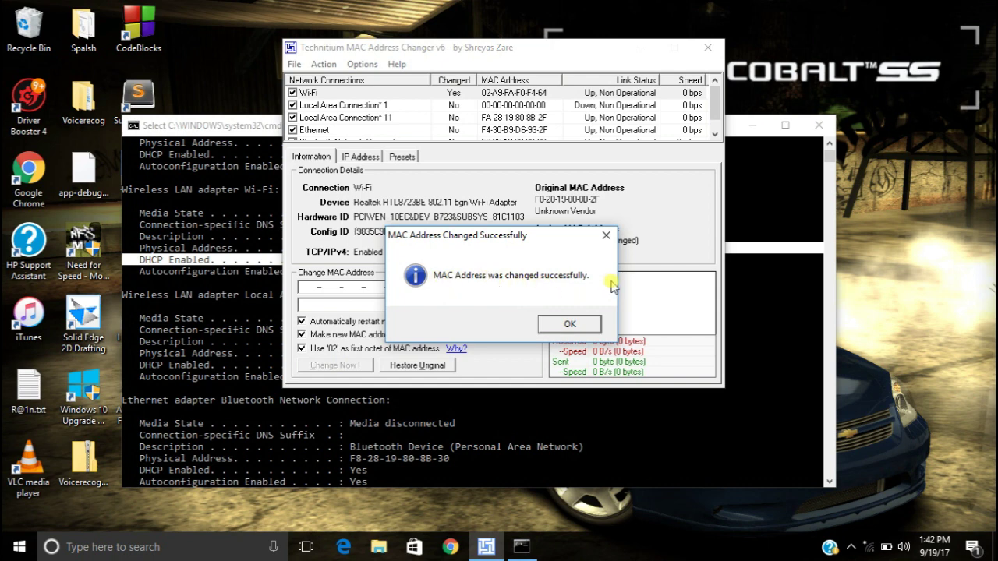
click(575, 324)
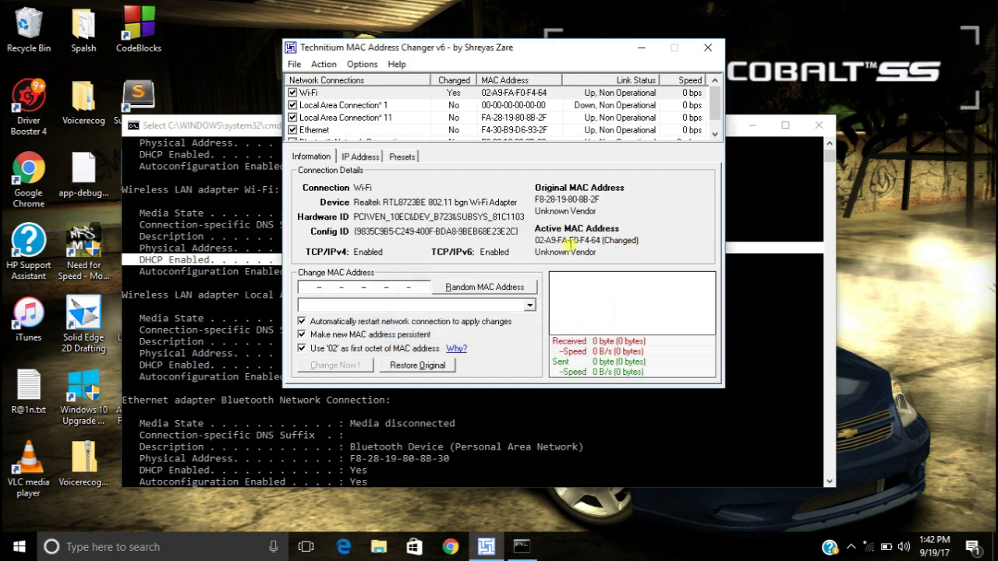
drag(535, 199, 634, 197)
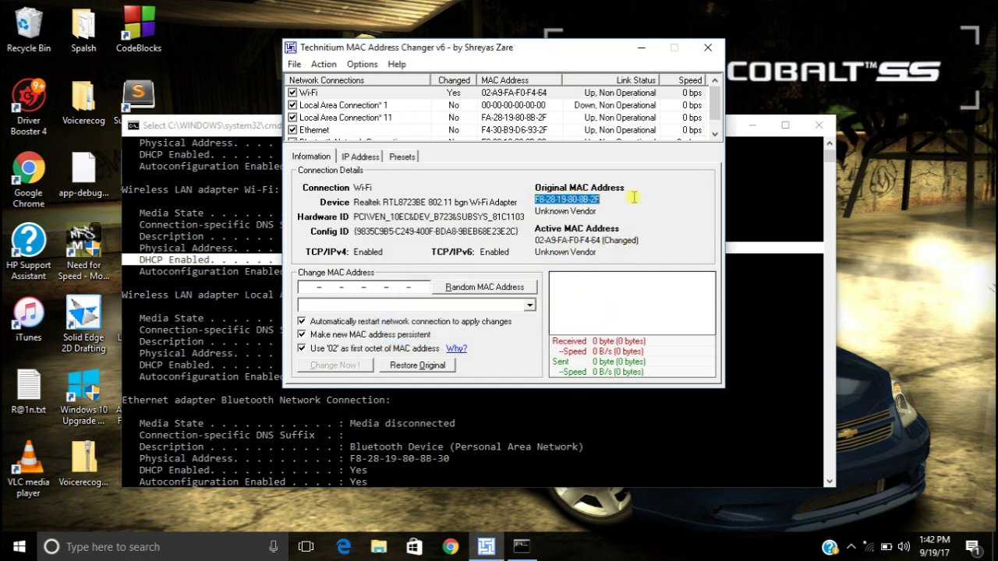
click(635, 197)
drag(602, 241, 537, 241)
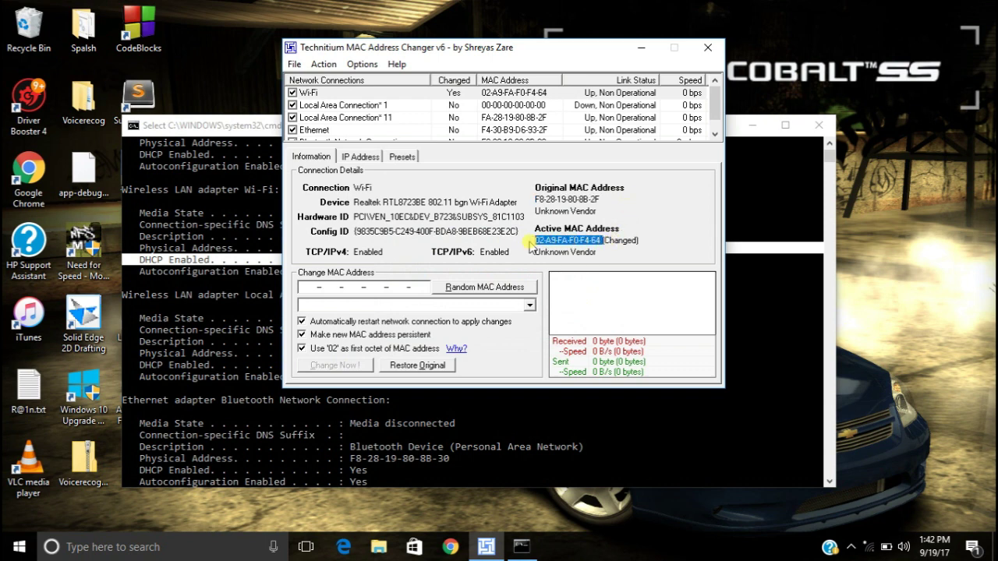
click(653, 417)
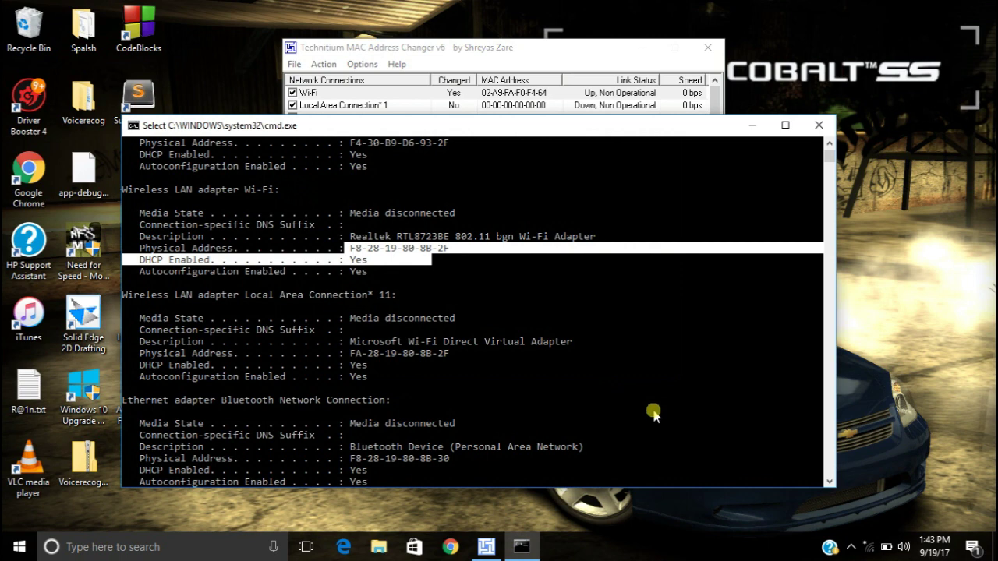
- Copy the old Wi-Fi physical address and rerun ipconfig /all
click(653, 417)
mouse_move(349, 250)
mouse_down()
mouse_move(451, 251)
mouse_move(346, 250)
mouse_up()
right_click(451, 251)
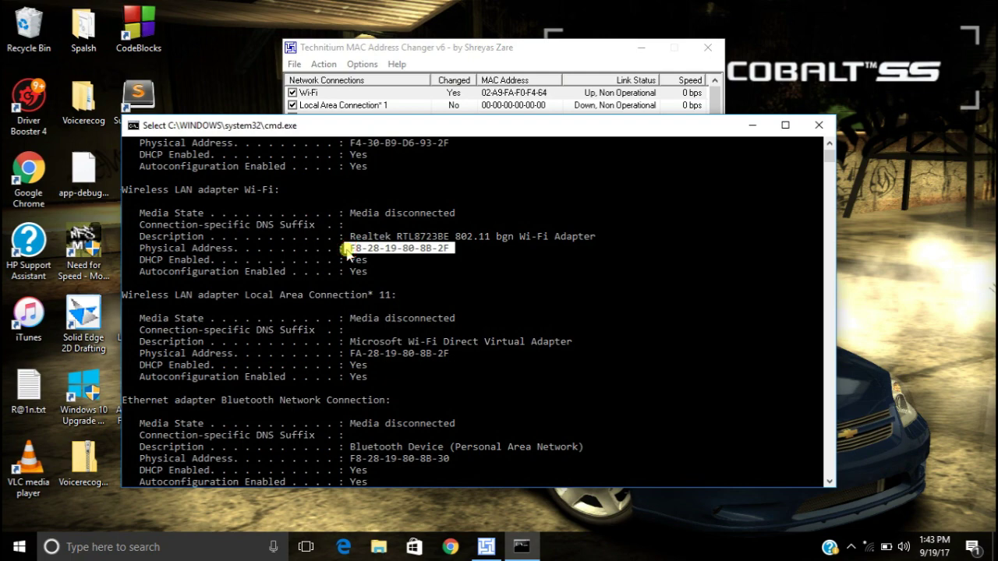
right_click(412, 282)
scroll(412, 282, up, 15)
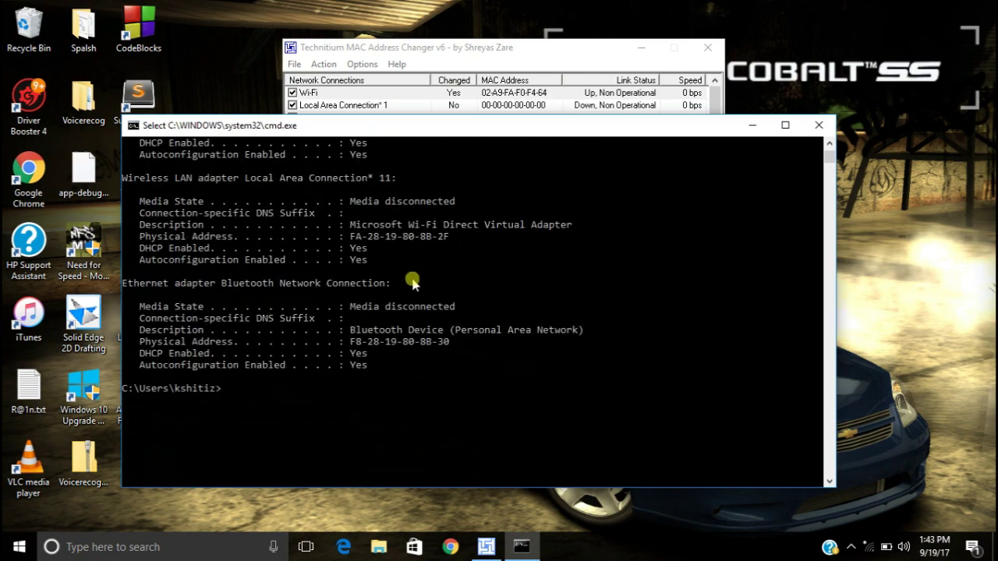
text(i)
text(p)
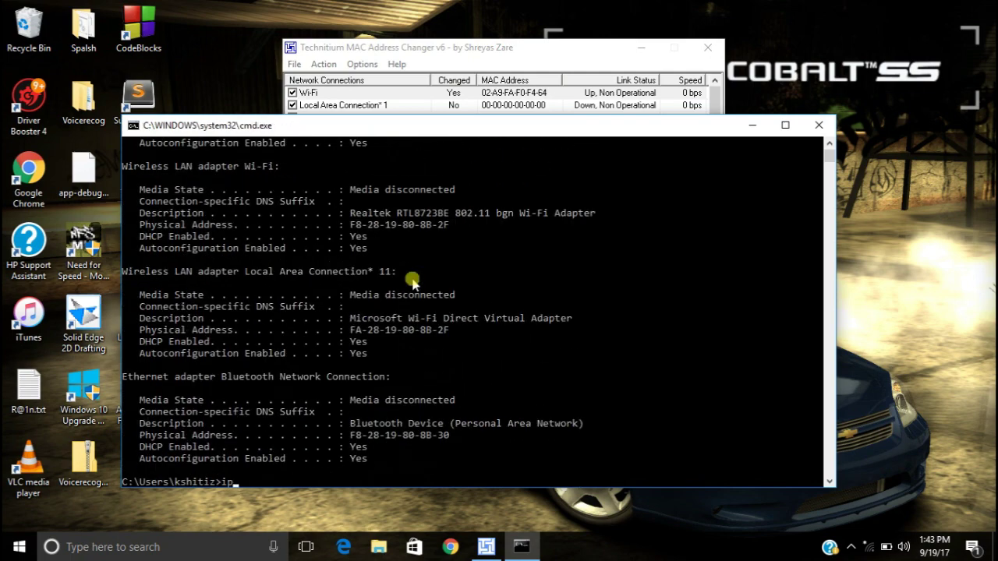
text(config /all)
key(Return)
- Confirm the Wi-Fi physical address now reads 02-A9-FA-F0-F4-64, then close the console
click(412, 282)
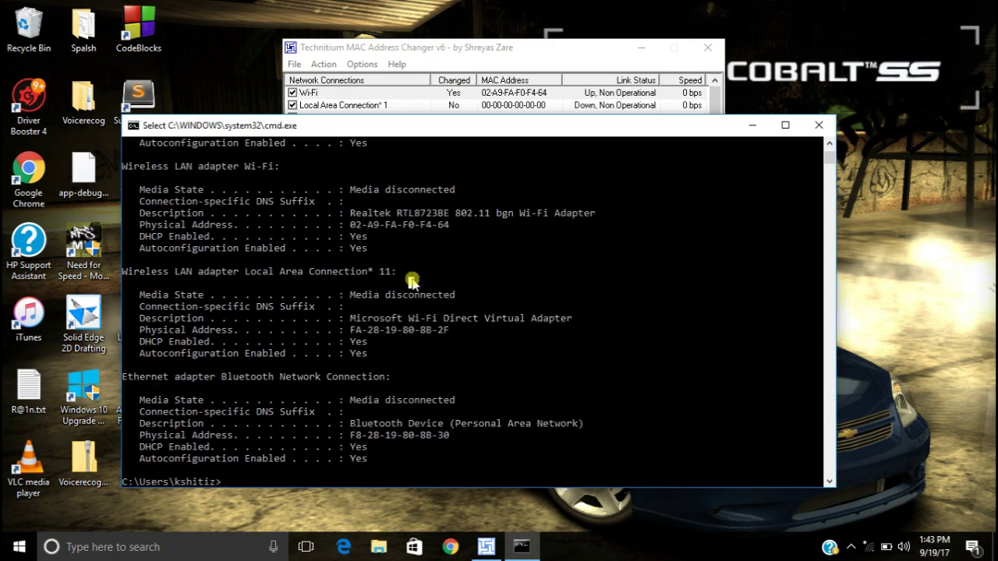
scroll(412, 282, up, 3)
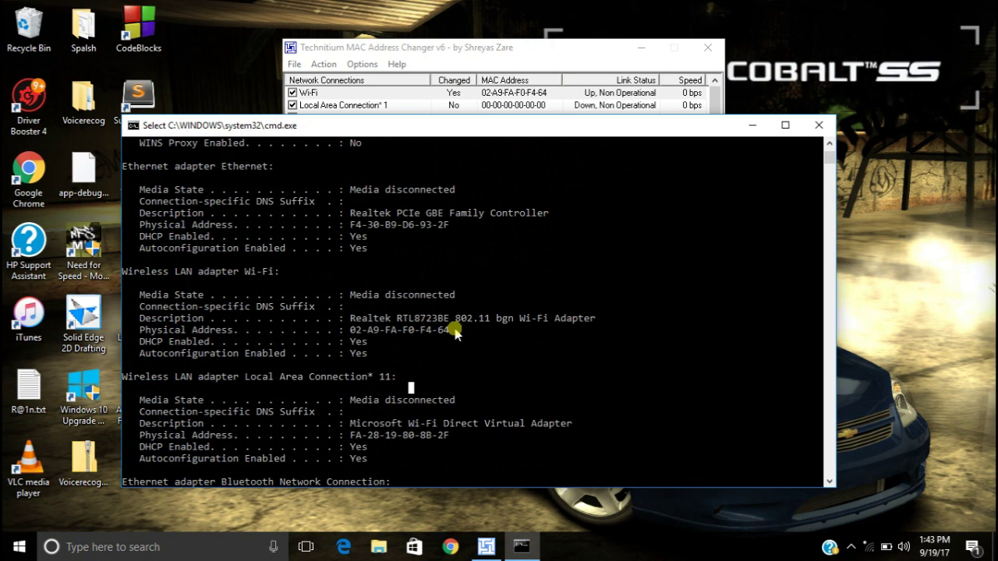
drag(454, 330, 392, 334)
scroll(392, 333, down, 9)
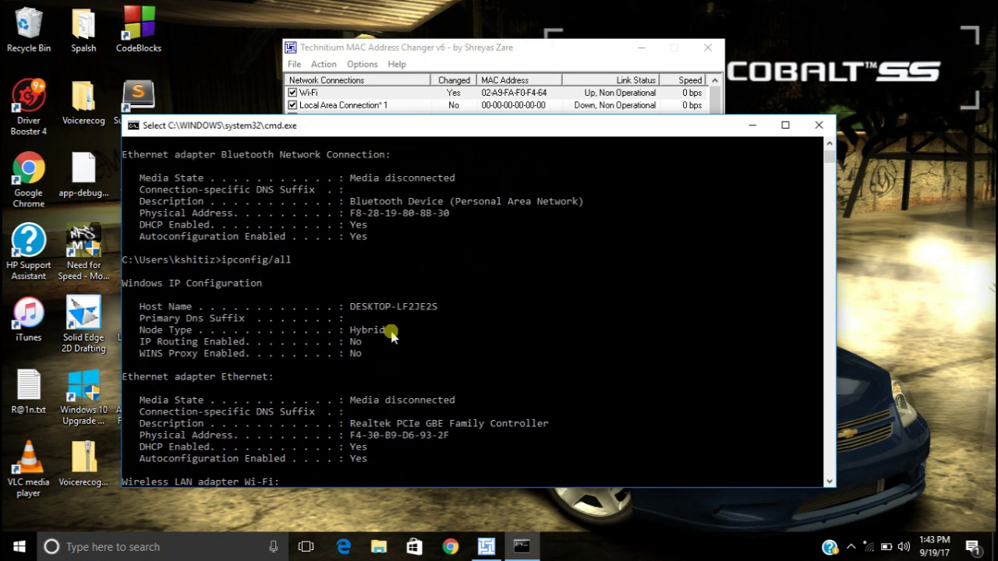
scroll(392, 333, up, 3)
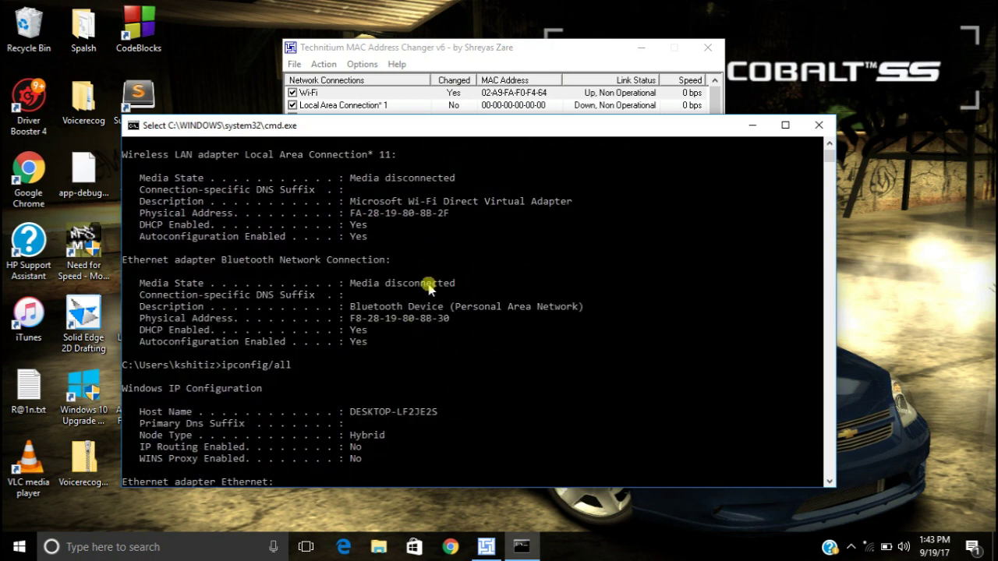
scroll(429, 285, up, 1)
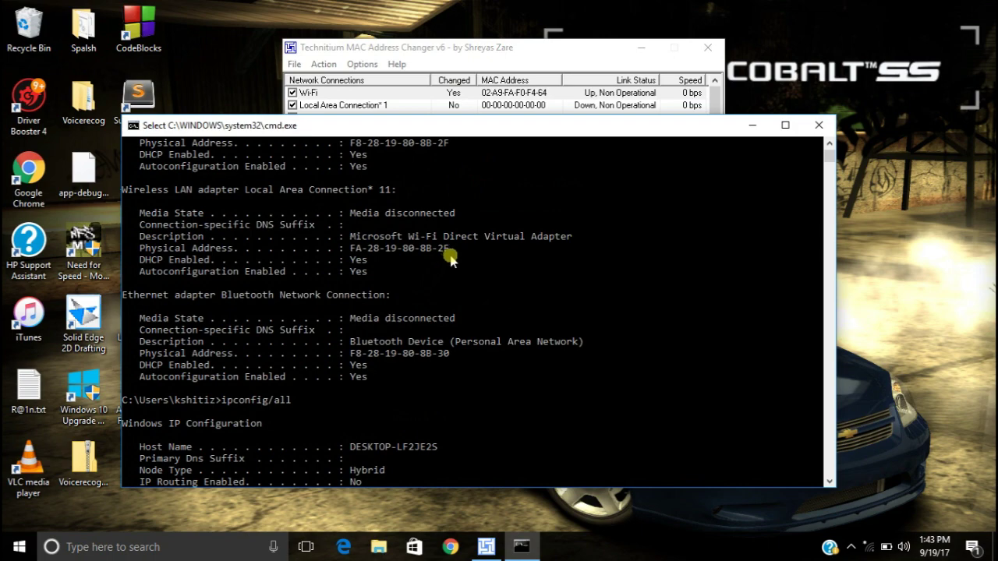
click(820, 126)
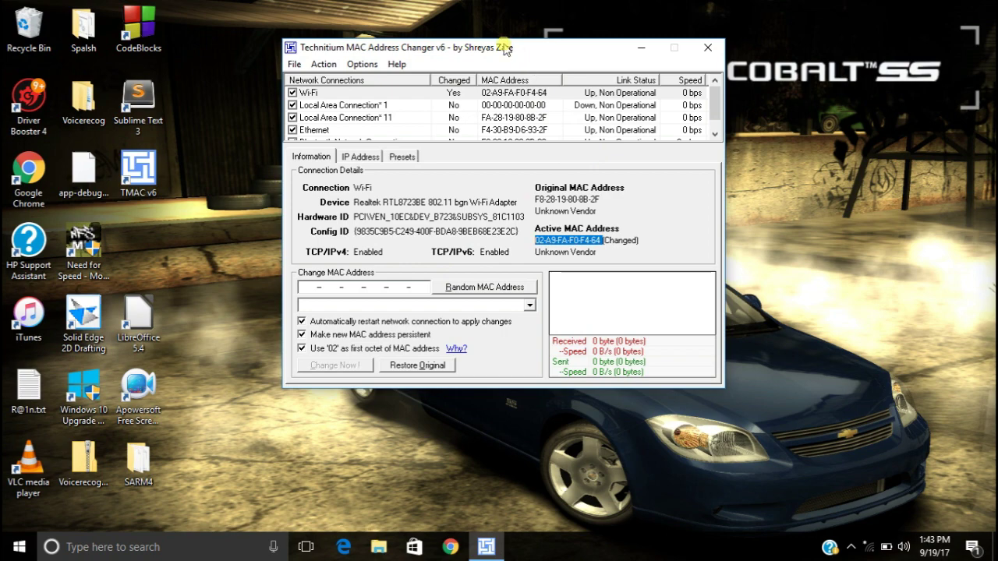
- Restore the Wi-Fi MAC to F8-28-19-80-8B-2F and dismiss the success message
drag(505, 48, 553, 88)
click(841, 257)
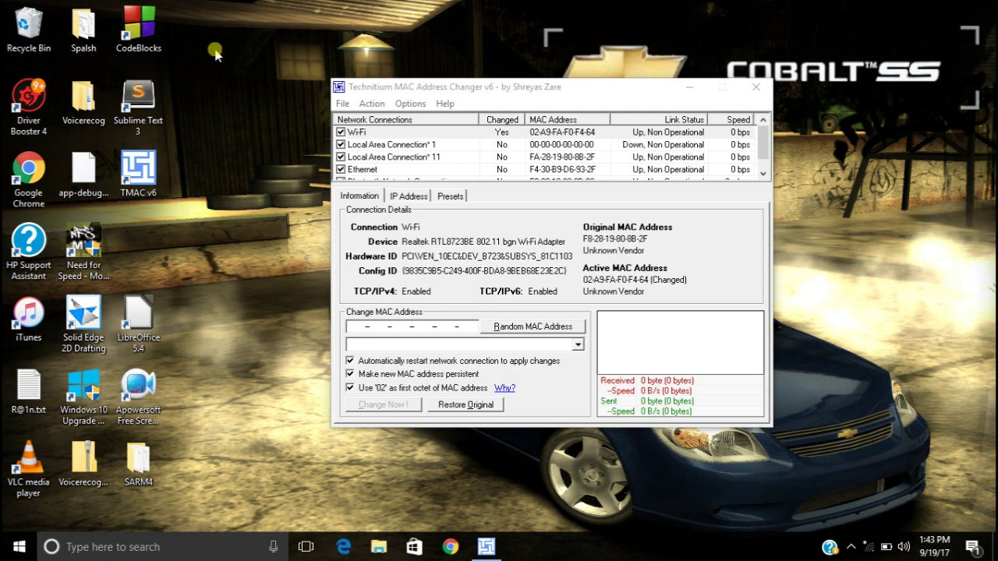
click(455, 406)
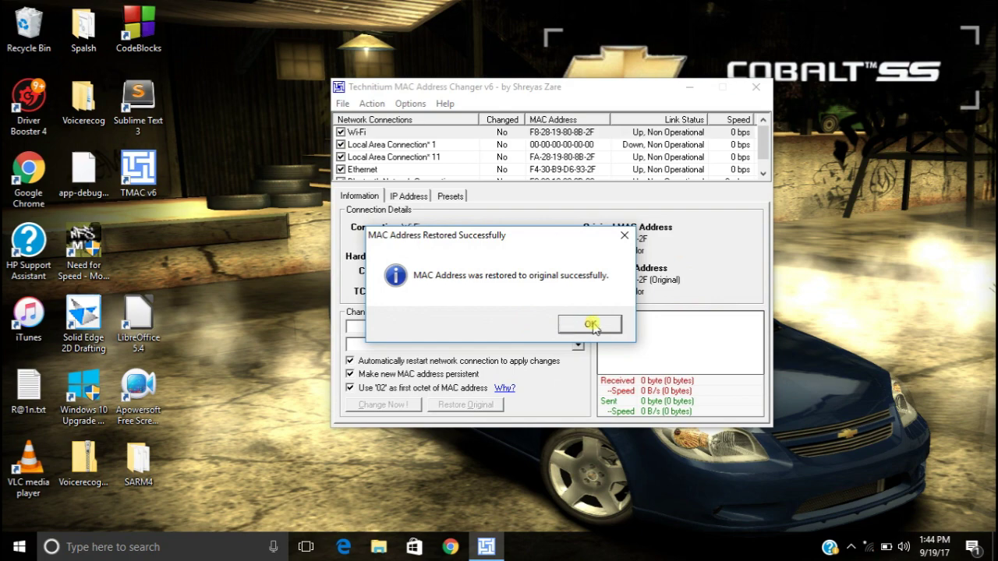
click(592, 323)
- Check the restored active MAC, then run ipconfig /all in a new Command Prompt
drag(659, 279, 579, 282)
key(super+r)
text(cmd)
key(Return)
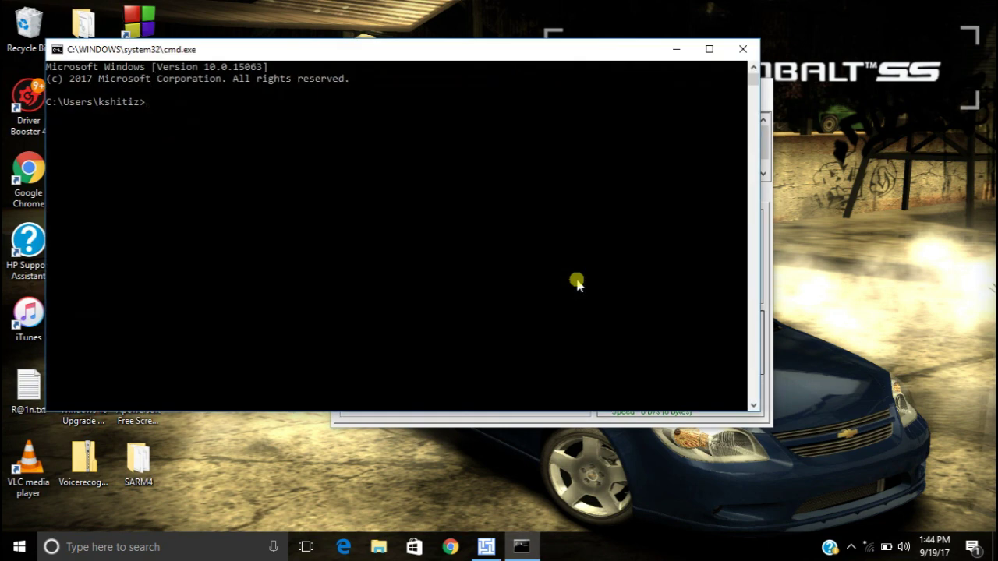
text(ipconfig /all)
key(Return)
- Verify the Wi-Fi physical address reads F8-28-19-80-8B-2F, then close the console
scroll(576, 282, up, 4)
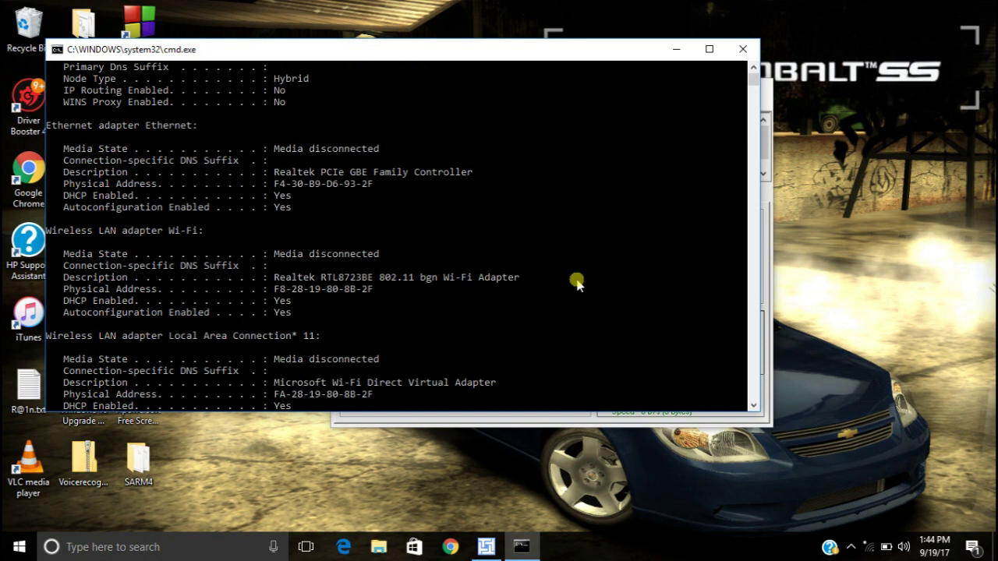
scroll(254, 166, up, 3)
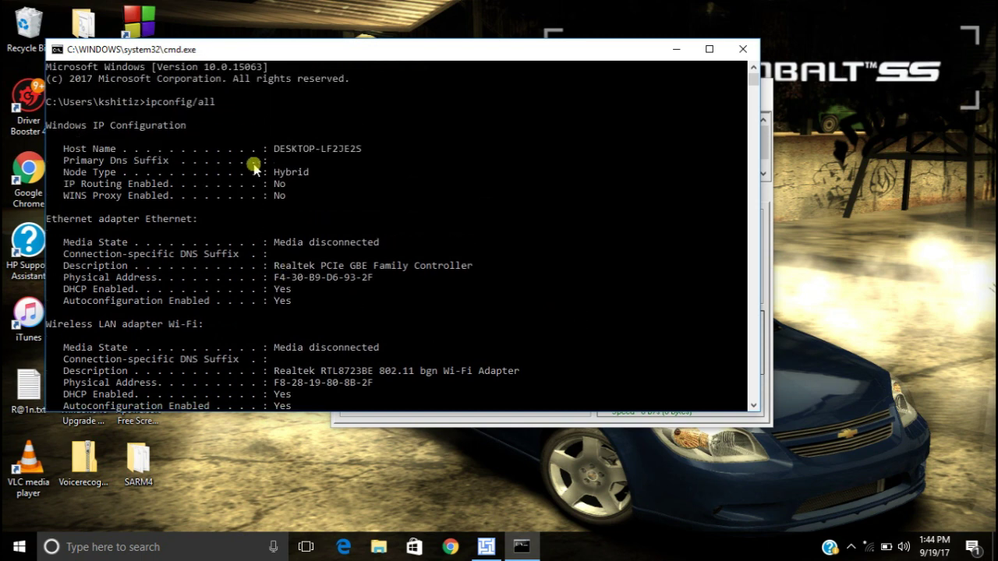
scroll(254, 166, down, 3)
click(374, 281)
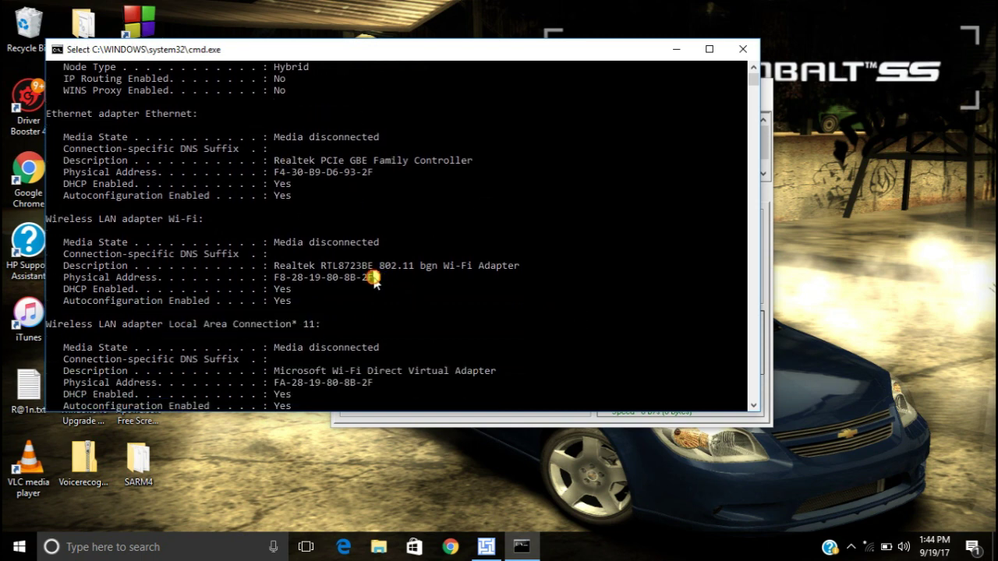
drag(374, 281, 272, 278)
click(273, 278)
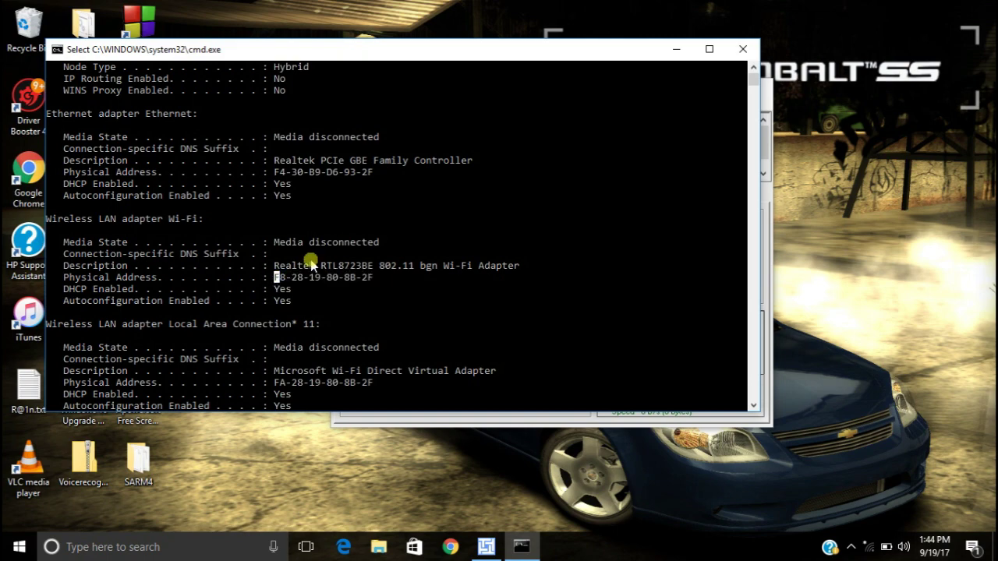
click(742, 49)
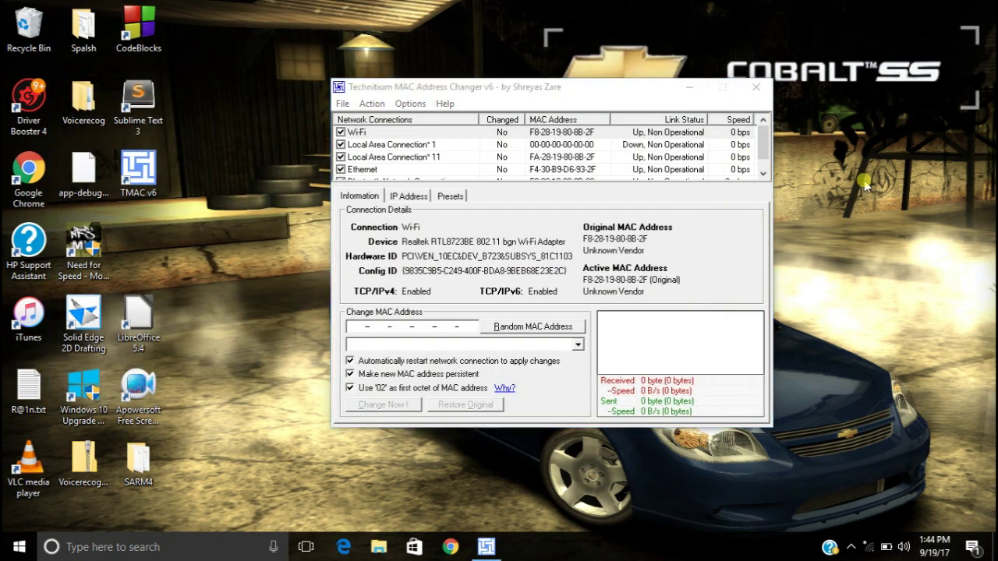
- Close the Technitium MAC Address Changer window
click(756, 86)
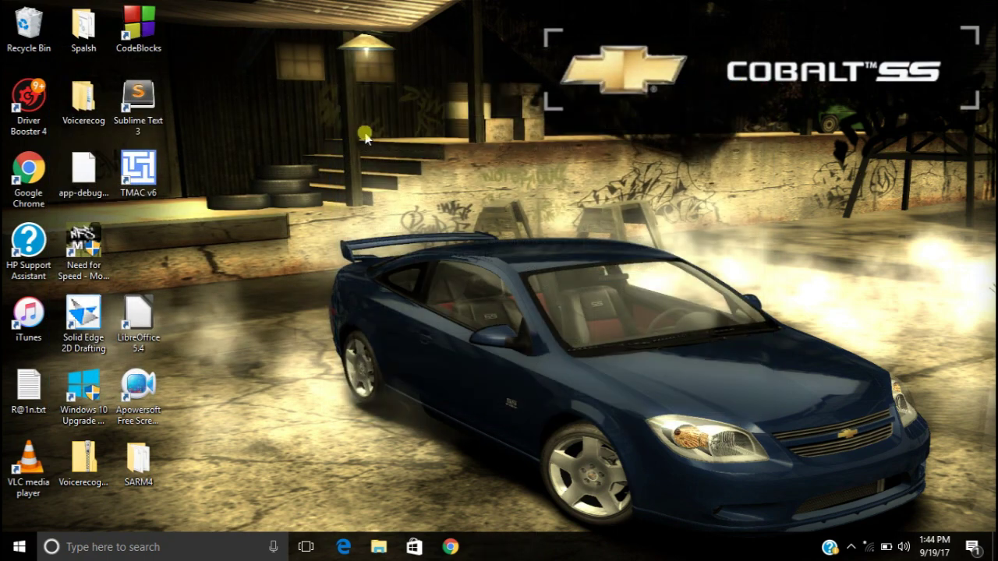